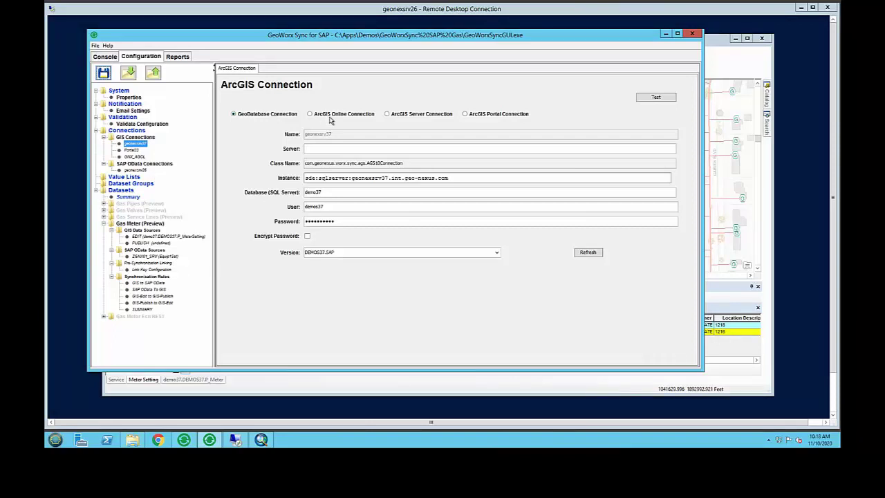
Step: Review the settings of the Portal33 and GNX_AGOL GIS connections and the geonexsrv26 SAP OData connection
click(134, 150)
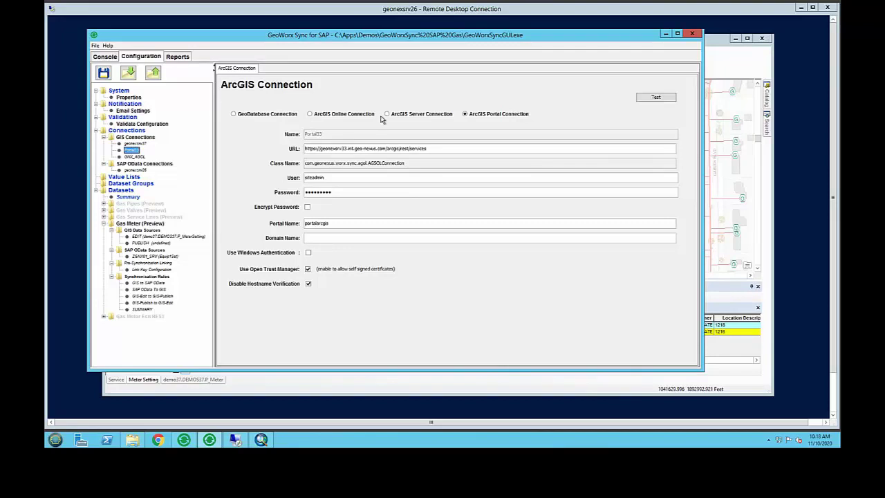
click(141, 157)
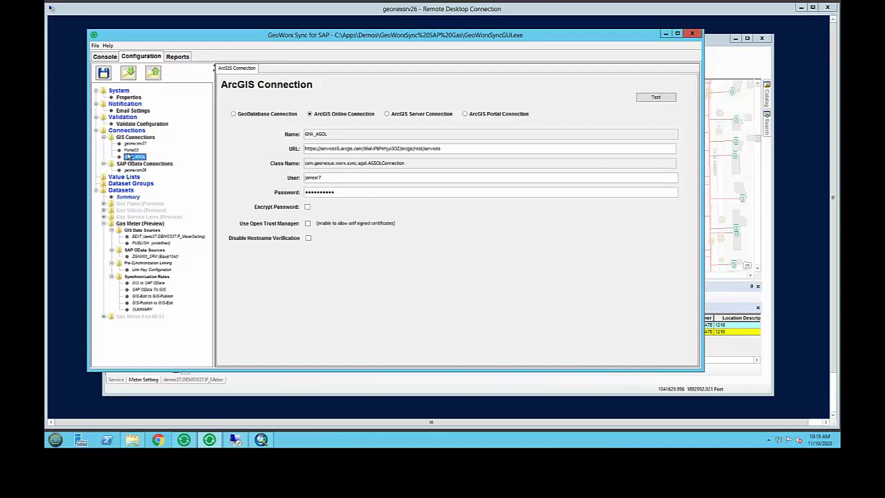
click(135, 170)
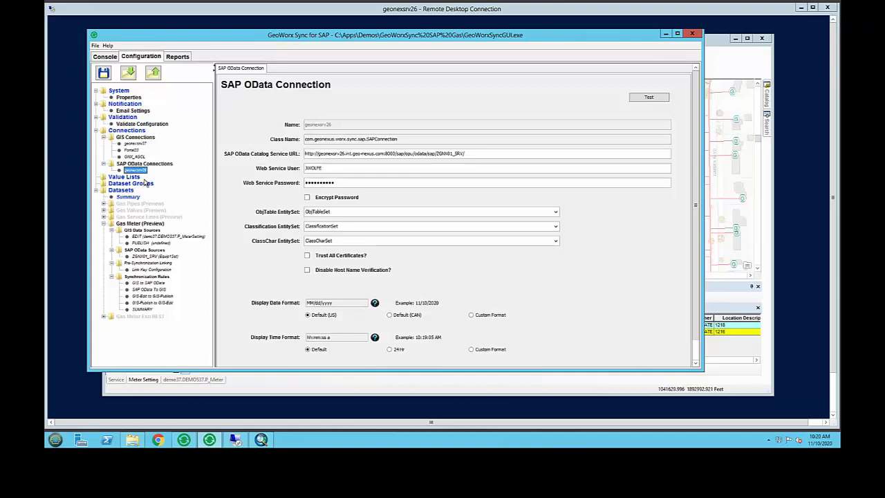
Step: Review the Gas Meter dataset's EDIT GIS data source parameters and its related field definitions
click(151, 237)
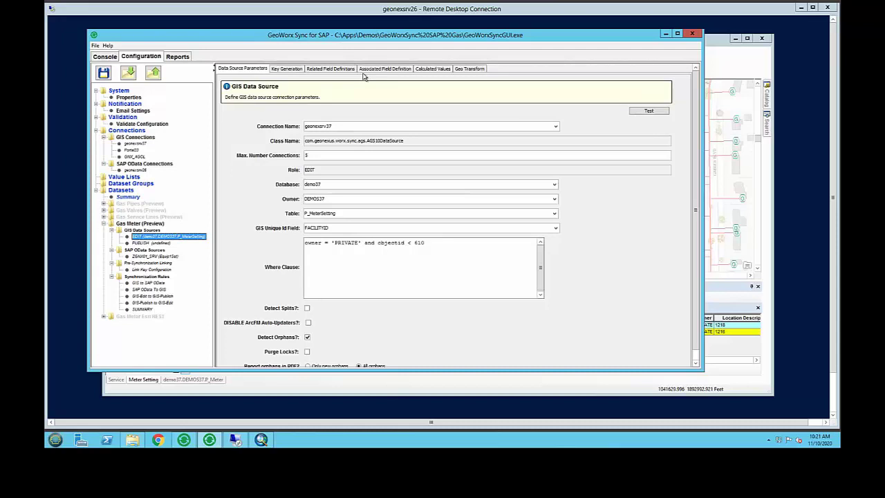
click(323, 72)
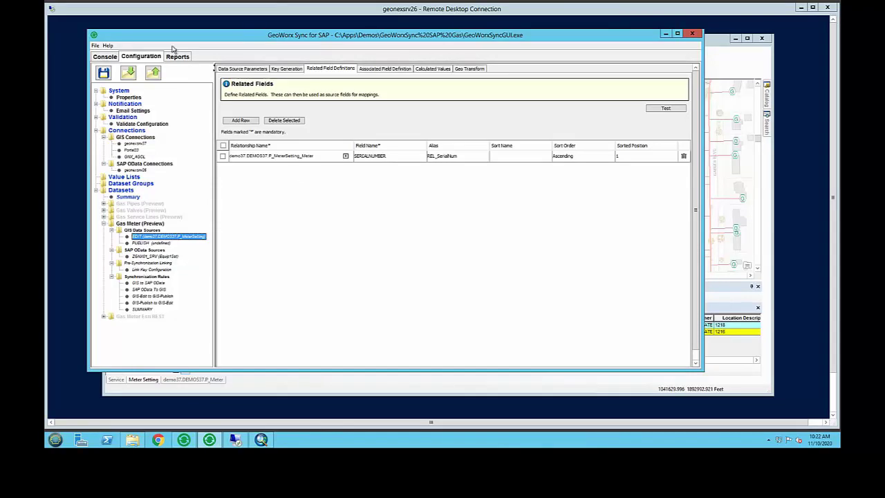
Step: Examine the Gas Meter SAP data source, including its available SAP classifications and its where clause
click(159, 257)
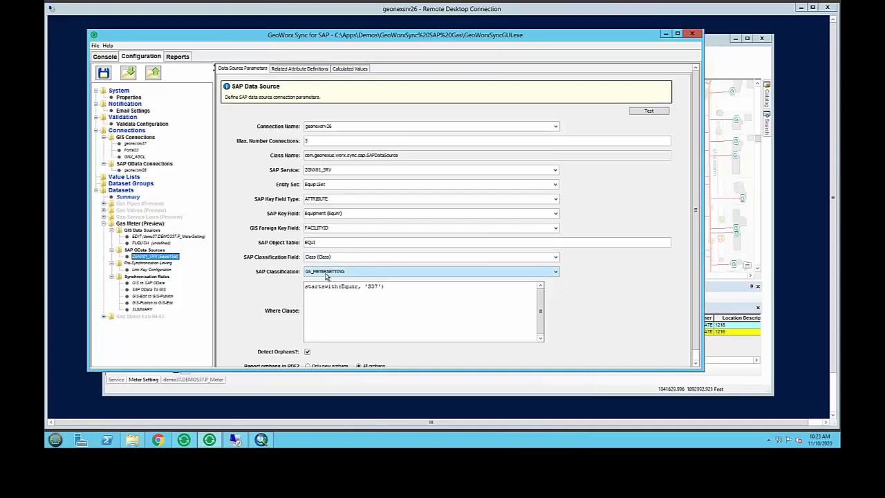
click(555, 272)
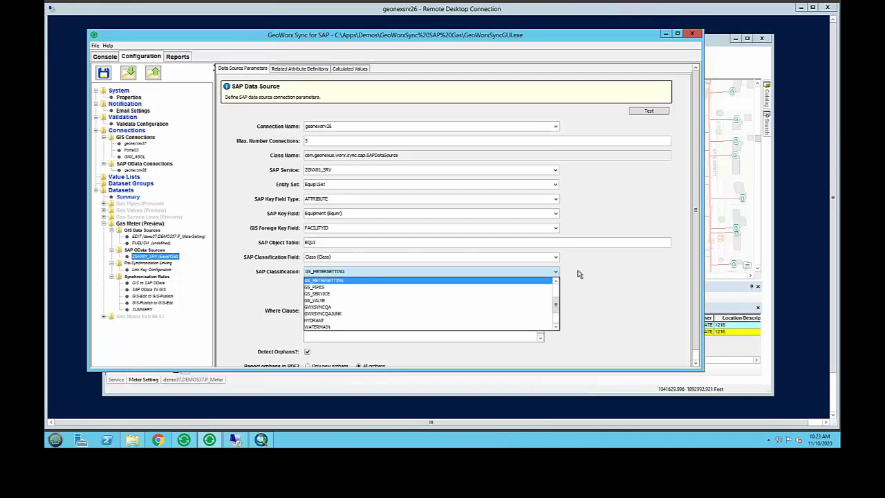
scroll(559, 303, up, 1)
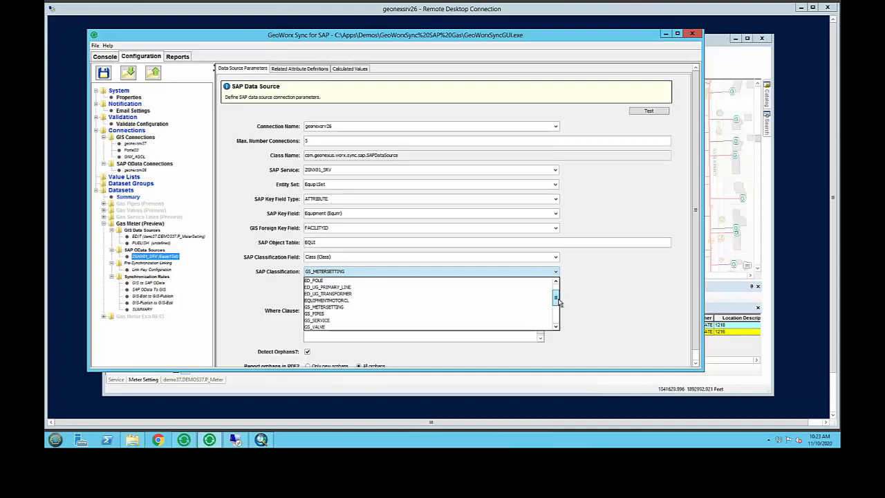
click(601, 293)
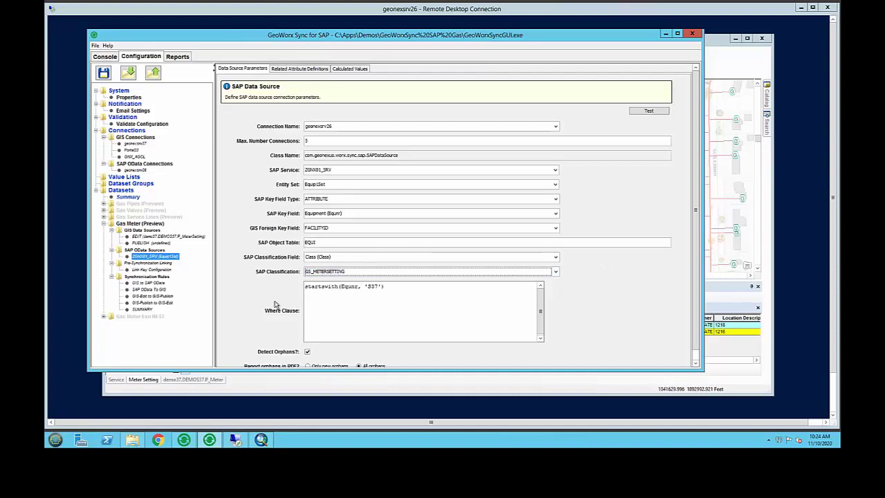
click(320, 295)
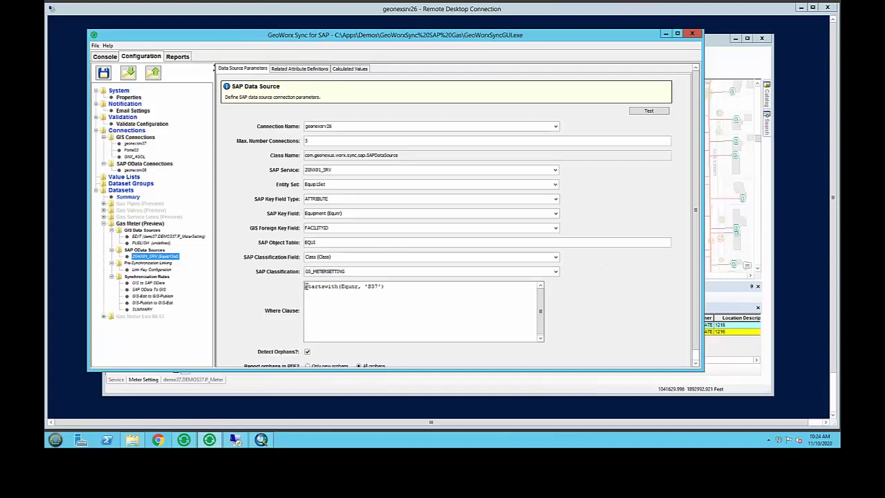
drag(305, 285, 401, 288)
drag(409, 290, 307, 285)
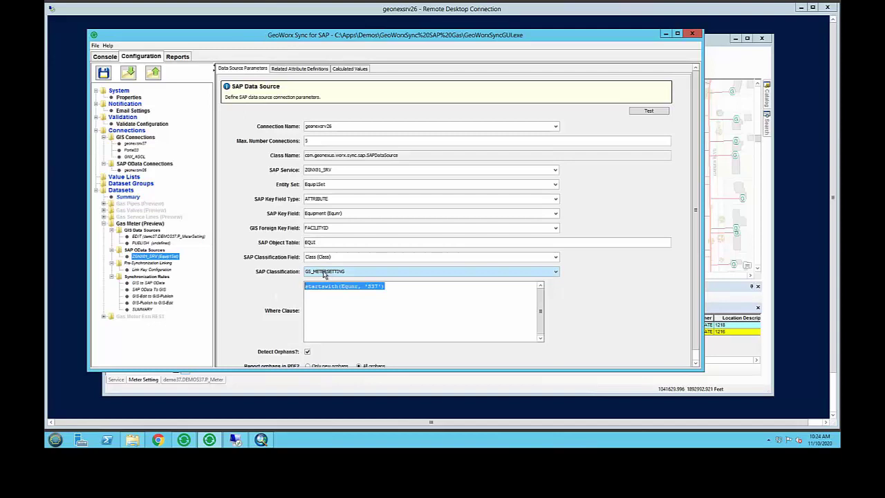
Step: Examine the GIS to SAP OData rules for created records and the target options of the attribute and characteristic rows
click(142, 283)
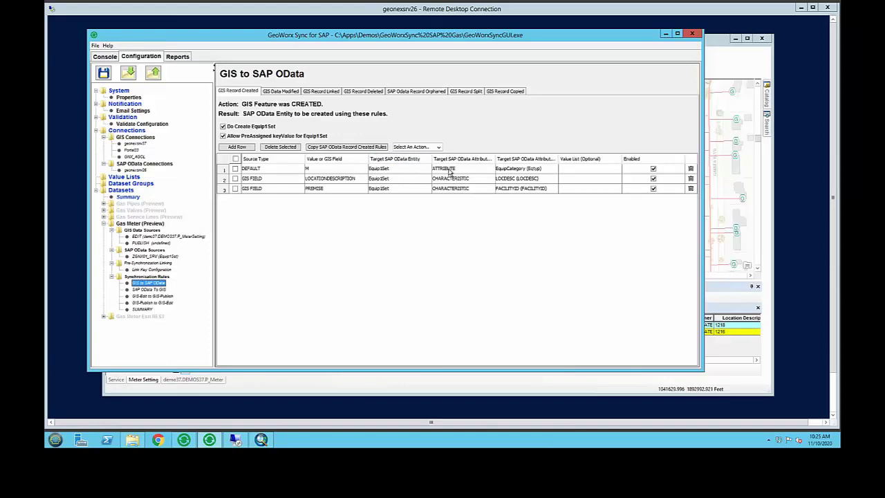
click(546, 172)
click(555, 170)
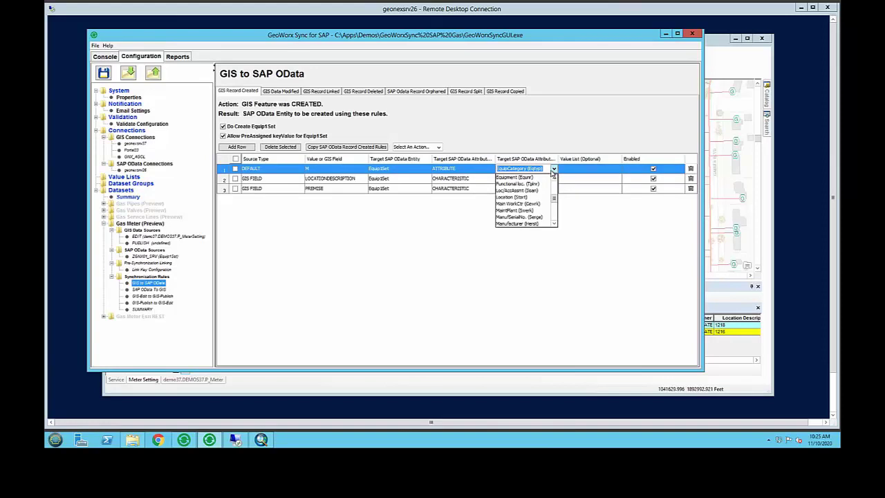
click(469, 211)
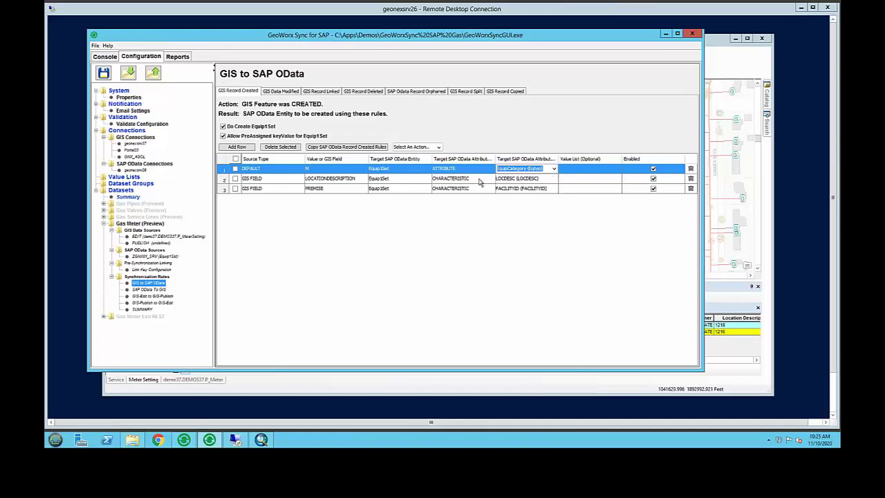
click(478, 179)
click(555, 180)
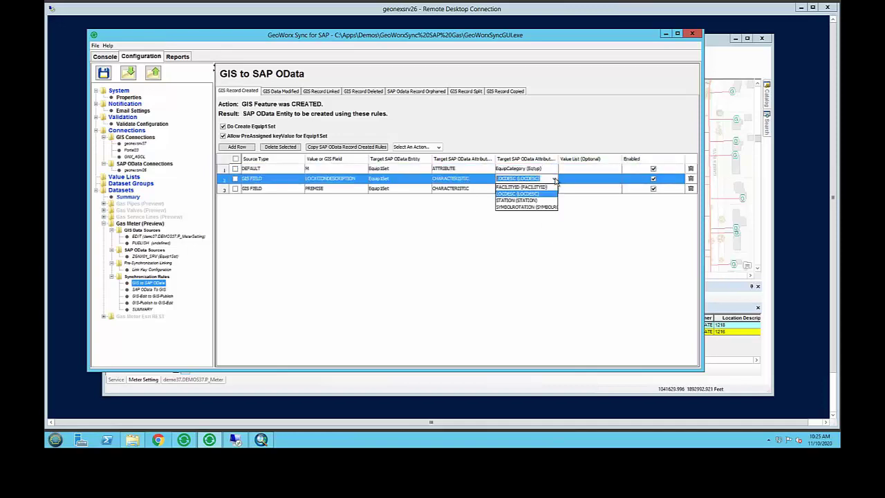
click(629, 246)
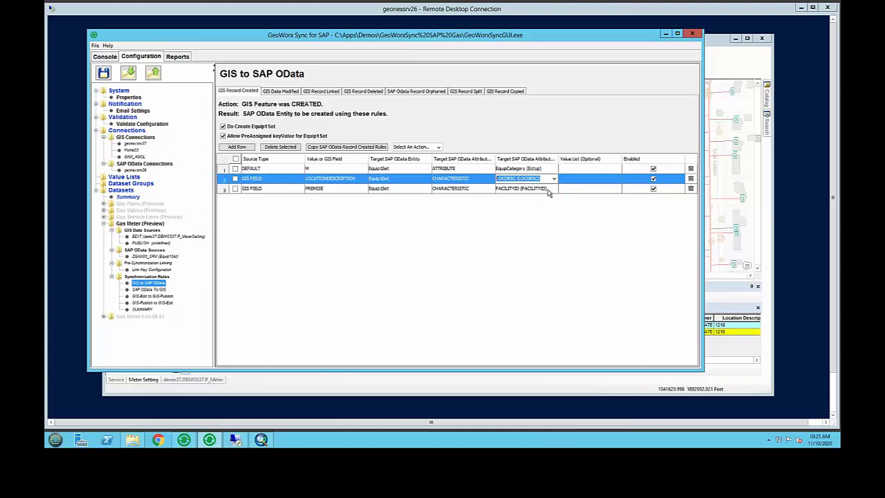
click(554, 180)
click(608, 214)
click(499, 210)
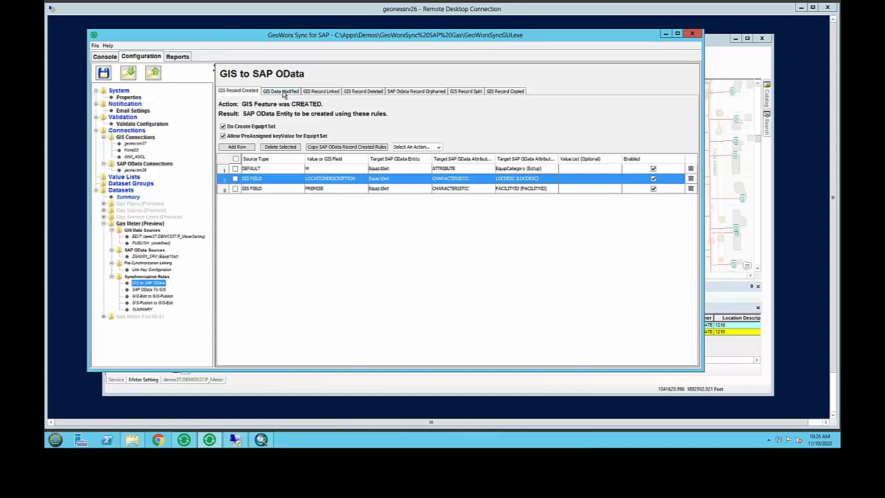
Step: Review the SAP OData to GIS synchronization rules for created and modified SAP records
click(153, 289)
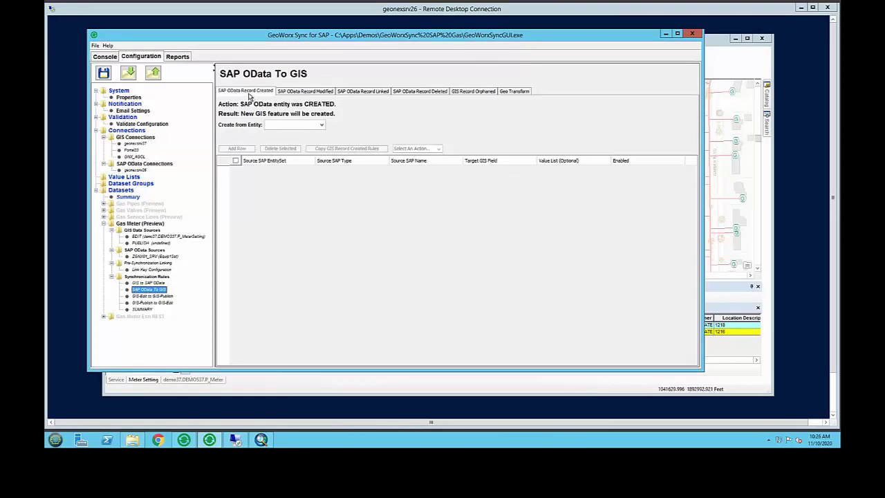
click(321, 92)
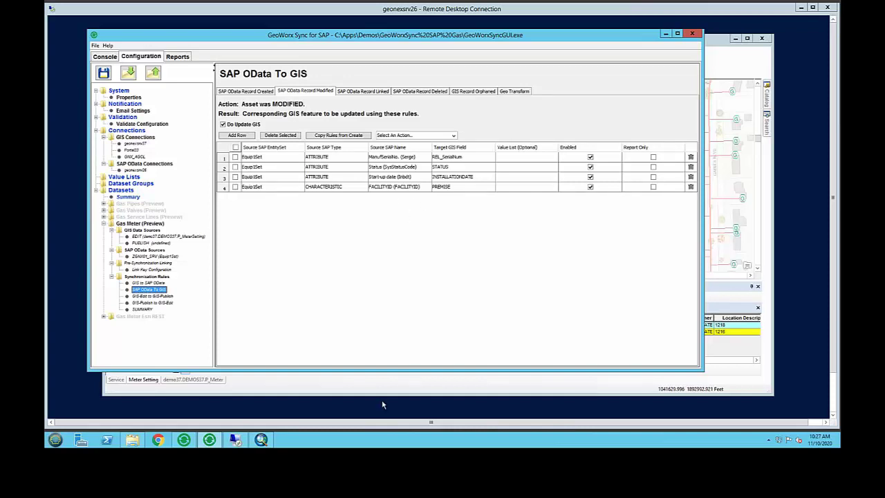
Step: Switch to ArcMap and show the P_Meter records related to the selected meter settings, checking the Serial Number field
click(747, 69)
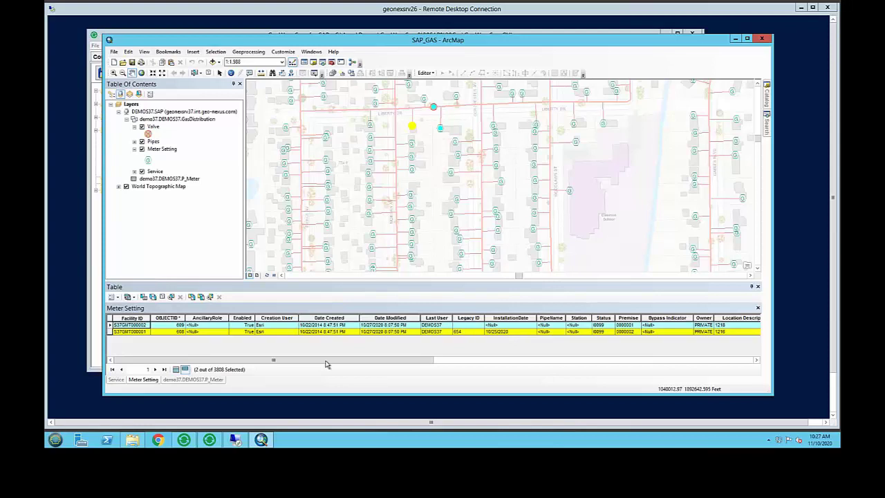
click(110, 333)
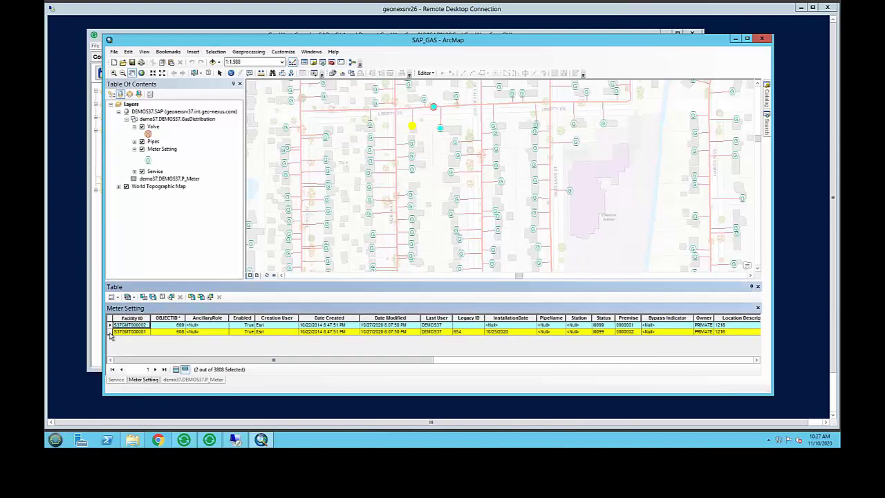
click(136, 297)
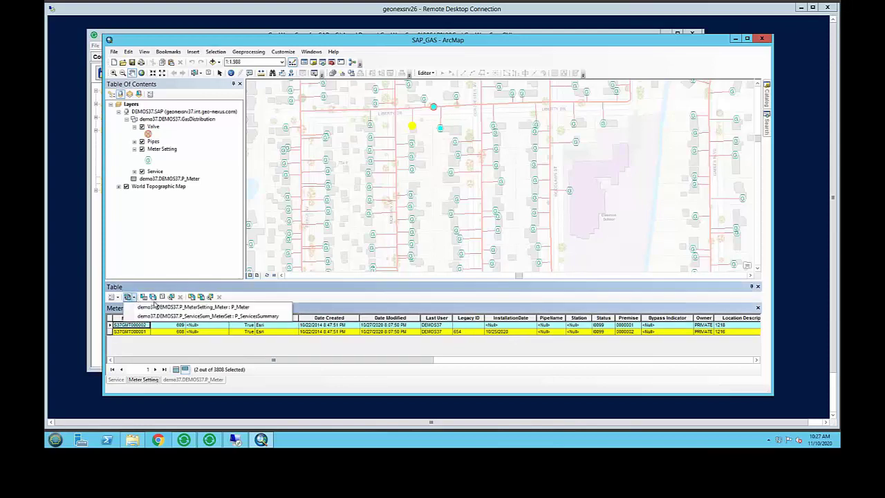
click(186, 307)
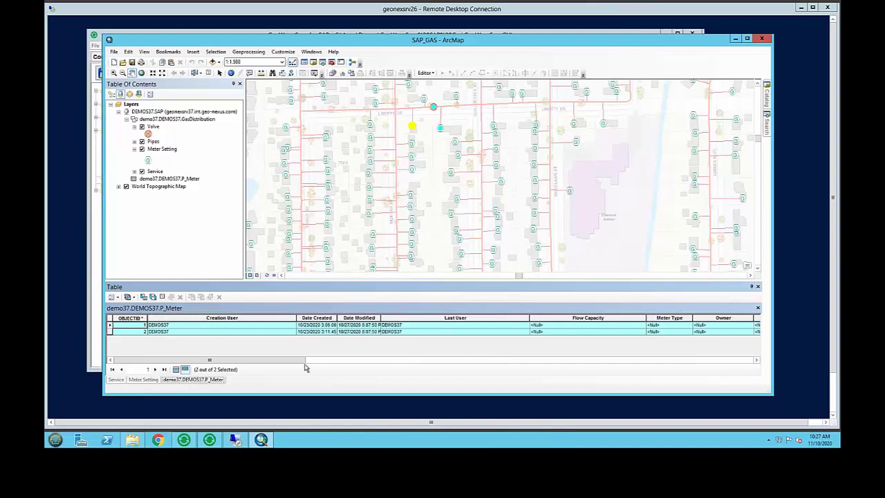
drag(280, 359, 524, 356)
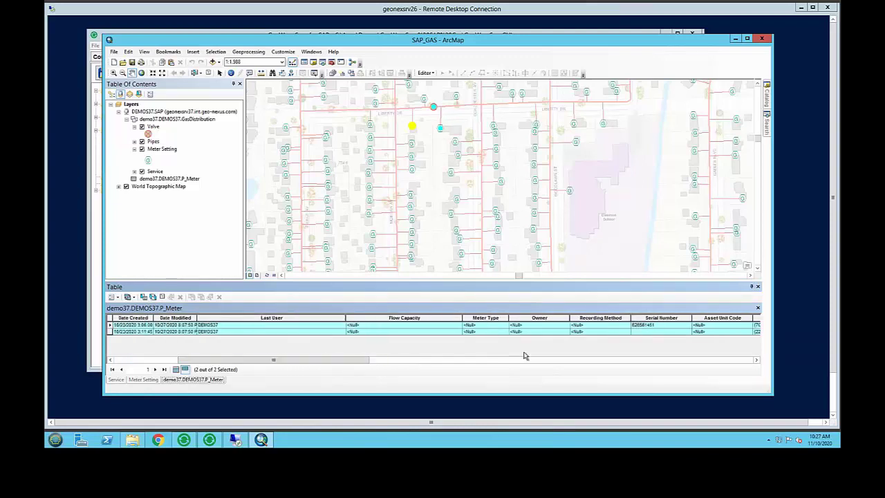
click(660, 326)
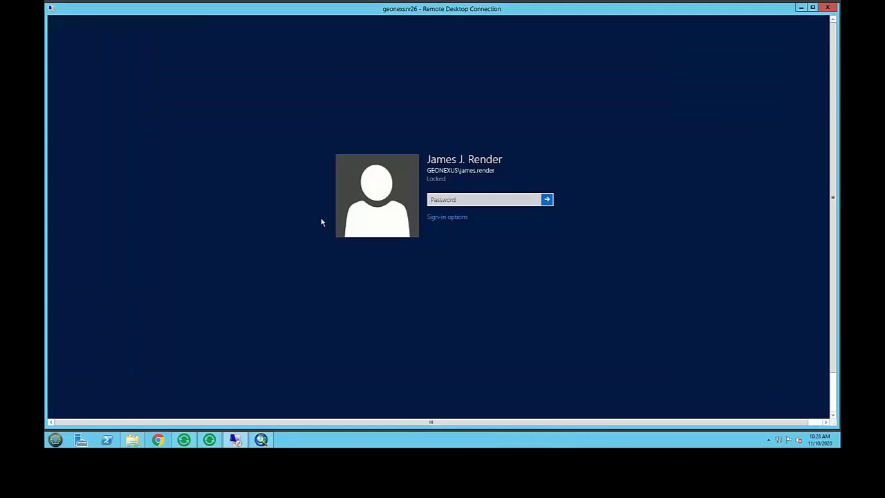
Step: Unlock the remote desktop session by entering the account password
click(448, 199)
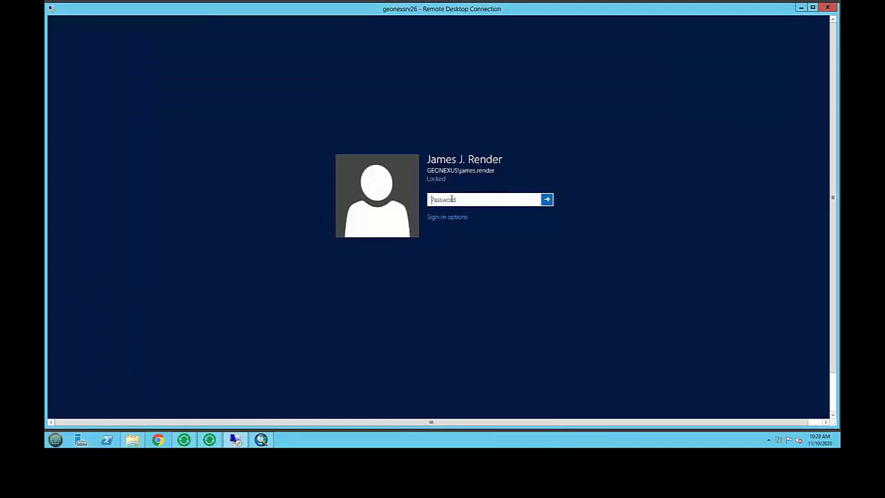
text(•)
text(••••••••••)
key(Return)
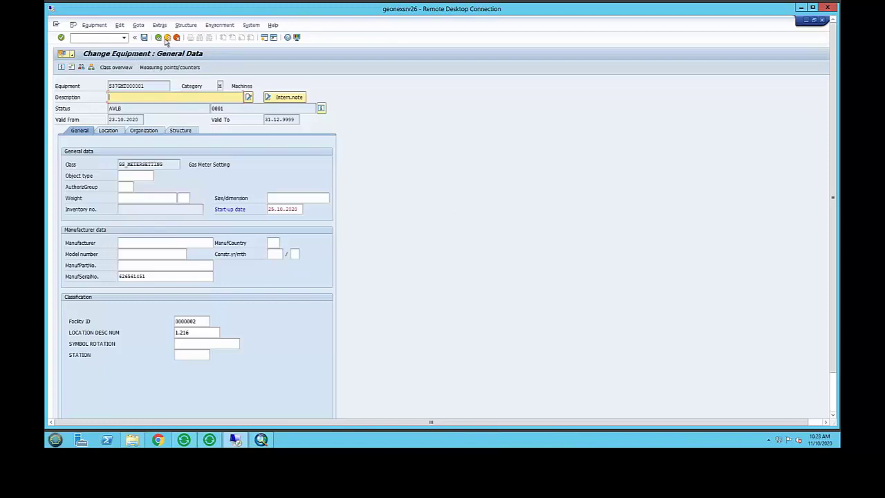
Step: Copy the equipment number, return to the Change Equipment initial screen and reopen equipment S37GMT000001
drag(146, 85, 102, 86)
key(ctrl+c)
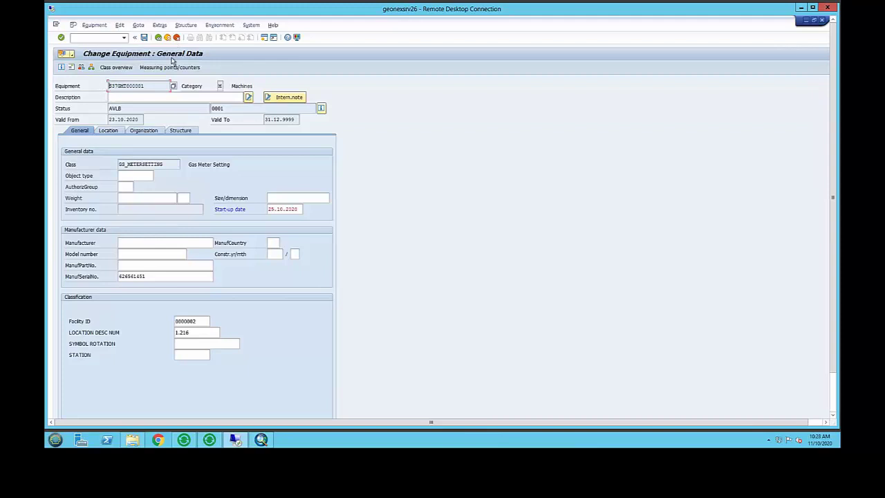
click(169, 40)
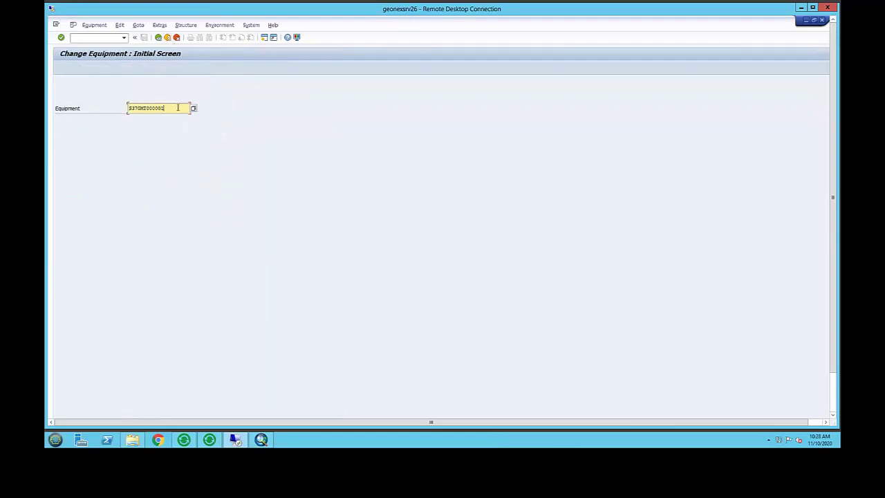
key(Return)
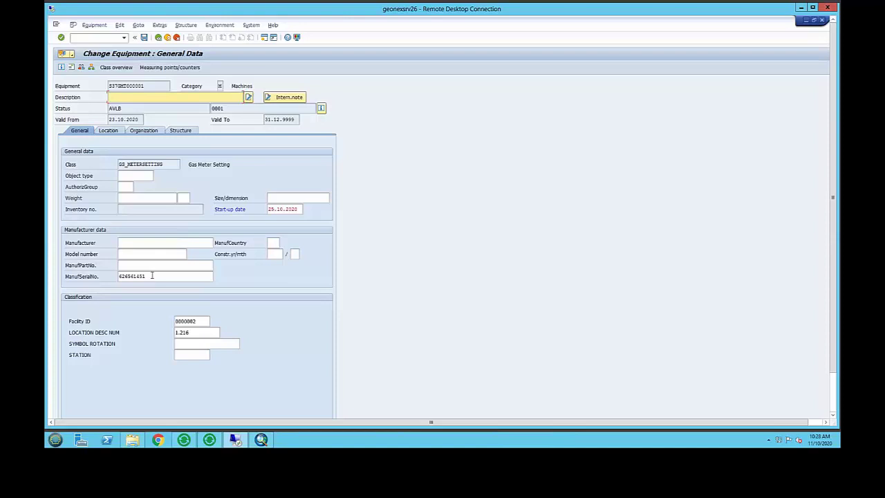
Step: Replace the equipment's manufacturer serial number with the previously used entry 452056
drag(152, 275, 117, 275)
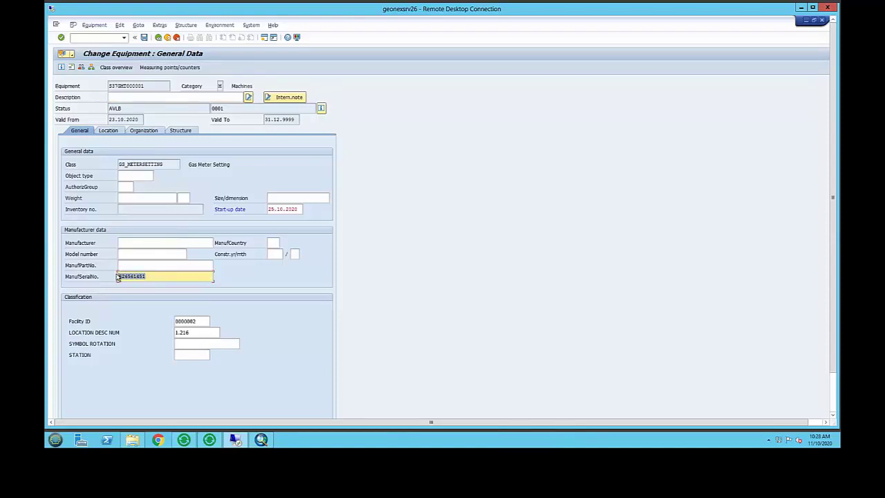
key(BackSpace)
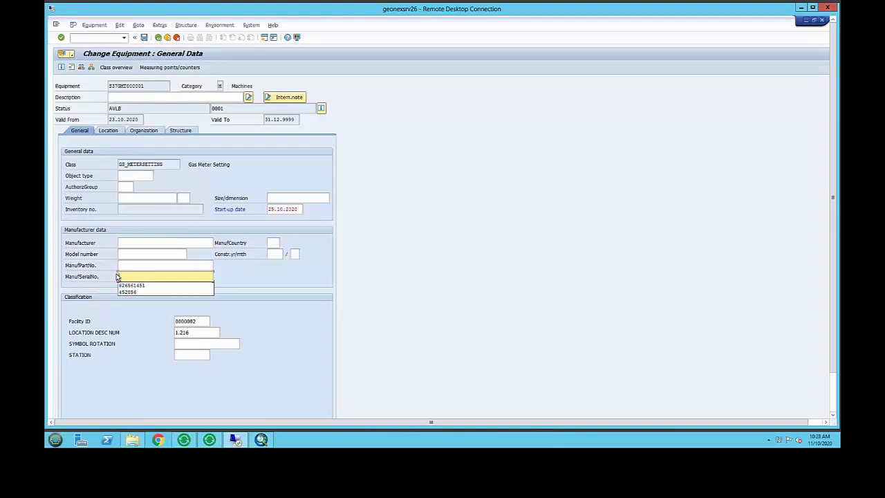
key(Down)
key(Down)
key(Return)
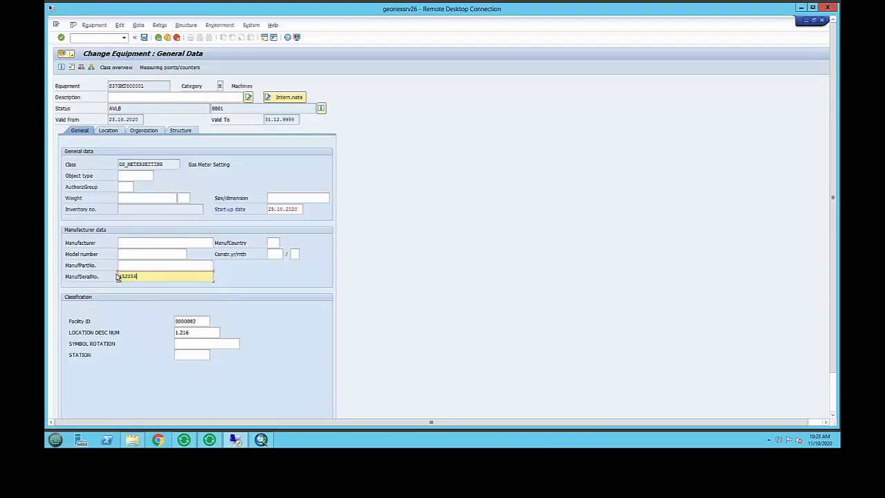
Step: Set the equipment's start-up date to 10.11.2020, save the change and reopen the equipment record
click(299, 209)
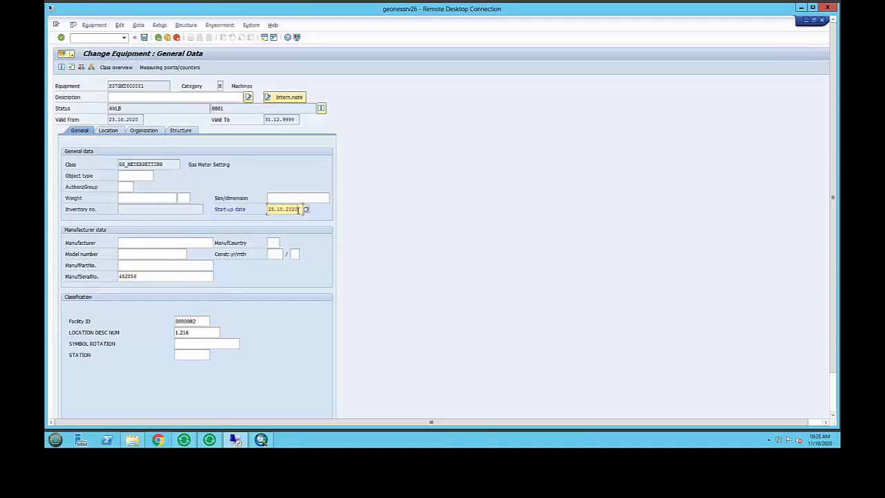
click(306, 210)
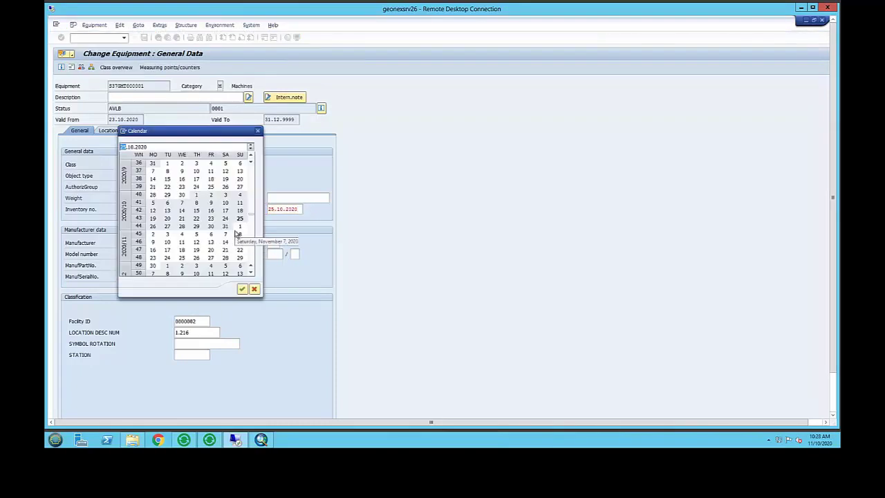
click(167, 245)
double_click(167, 246)
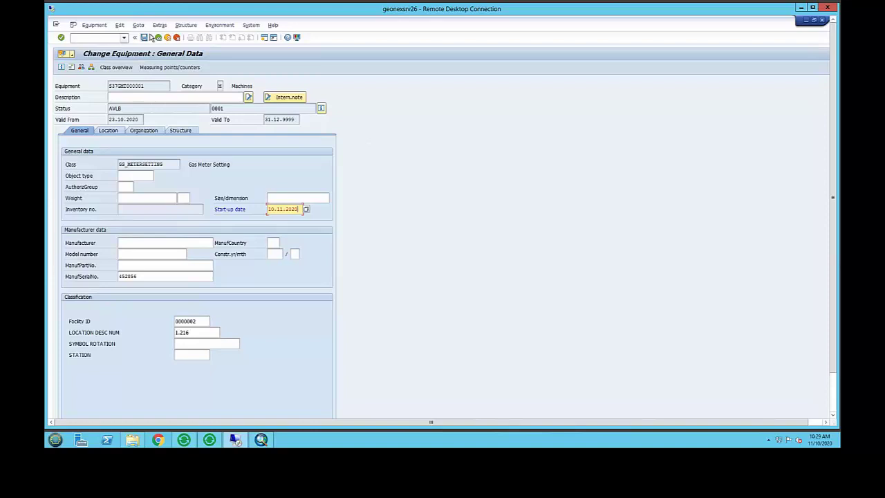
click(146, 38)
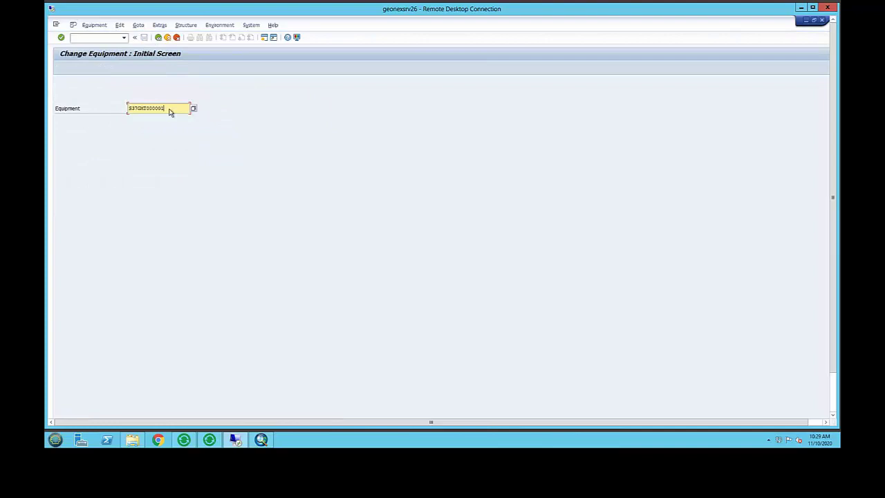
key(Return)
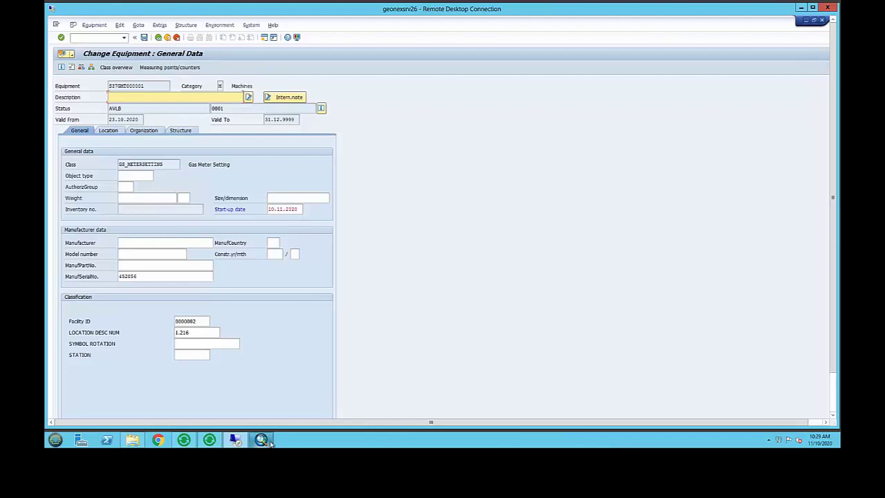
Step: Switch to GeoWorx Sync, disable preview mode for the Gas Meter dataset and save the configuration
click(209, 440)
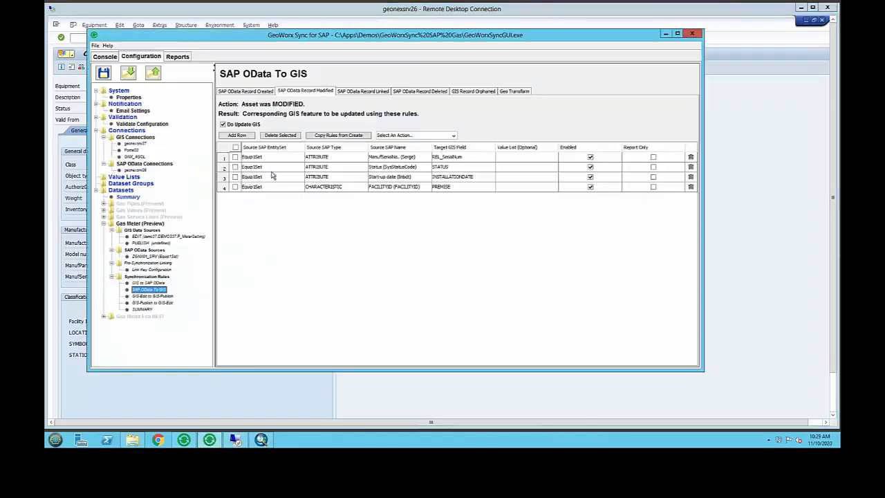
click(103, 73)
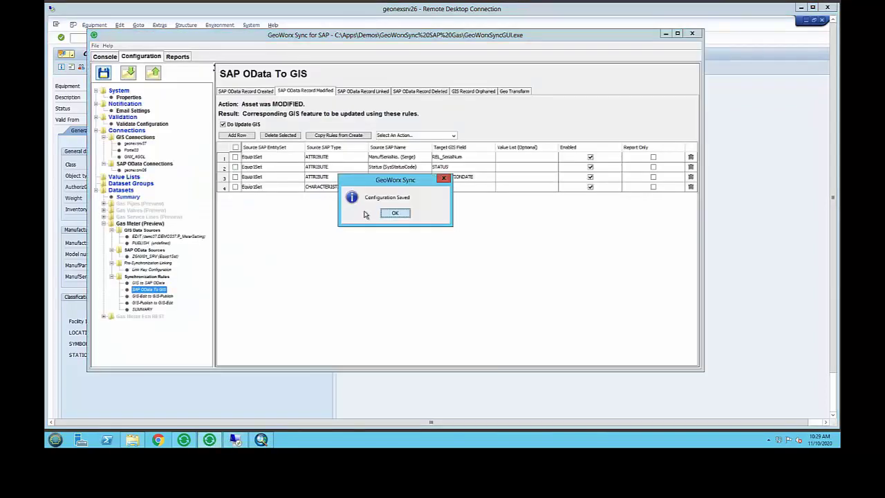
click(397, 214)
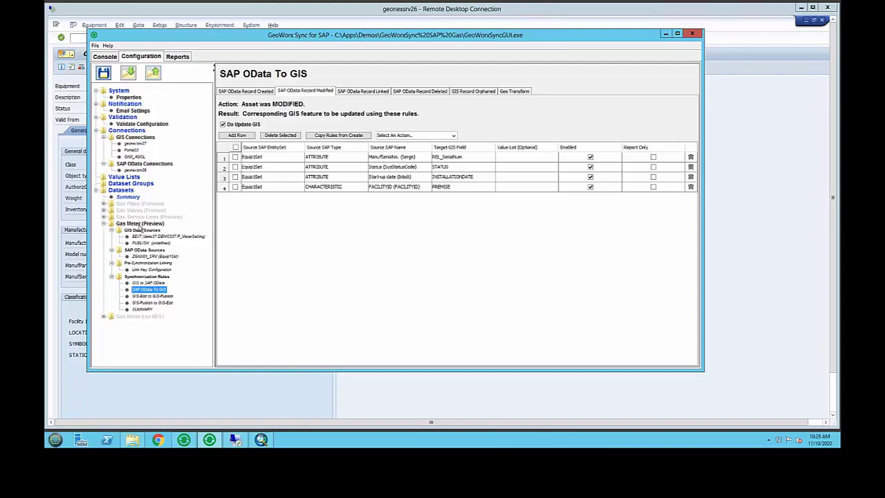
click(139, 226)
right_click(140, 225)
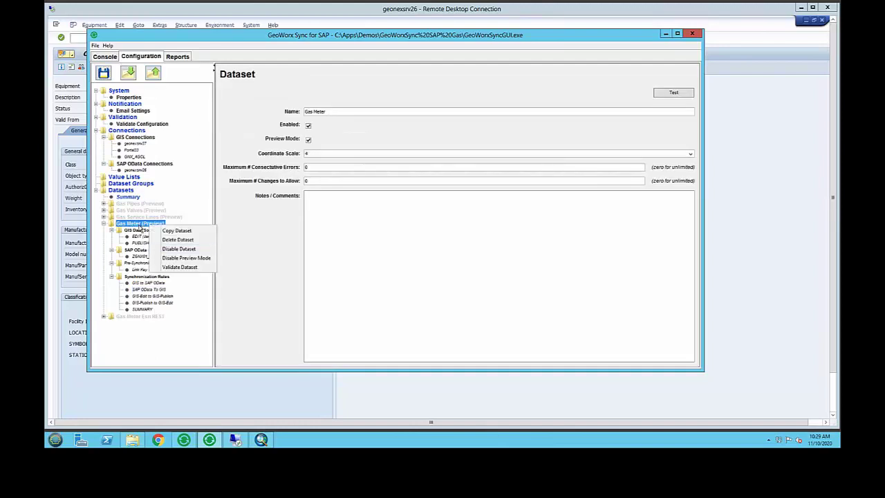
click(178, 258)
click(103, 73)
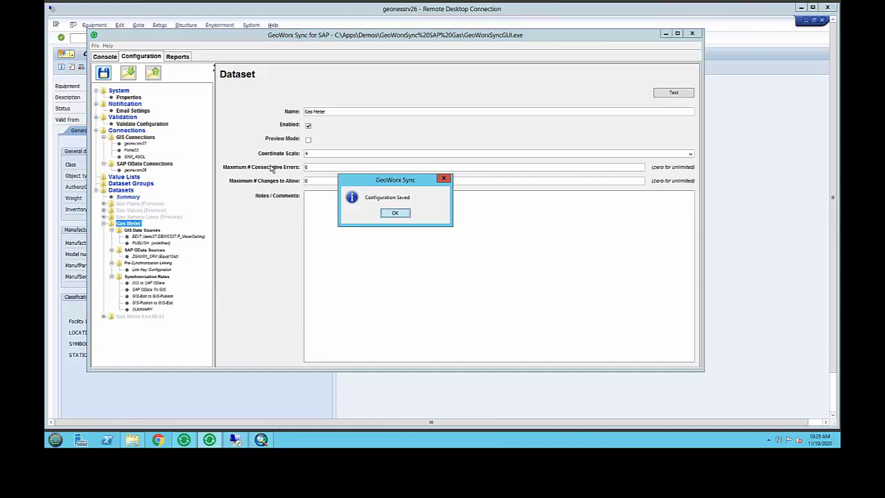
click(395, 213)
Step: Start the synchronizer from the GeoWorx Sync run console
click(114, 58)
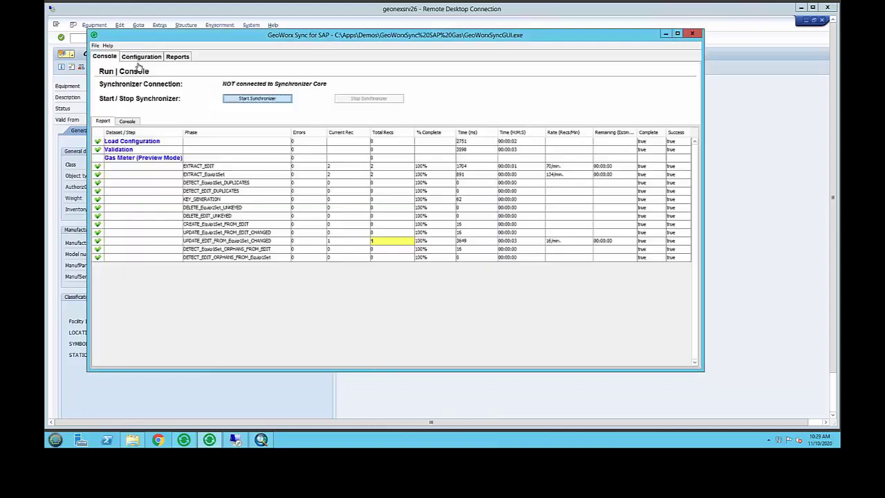
click(253, 98)
click(375, 231)
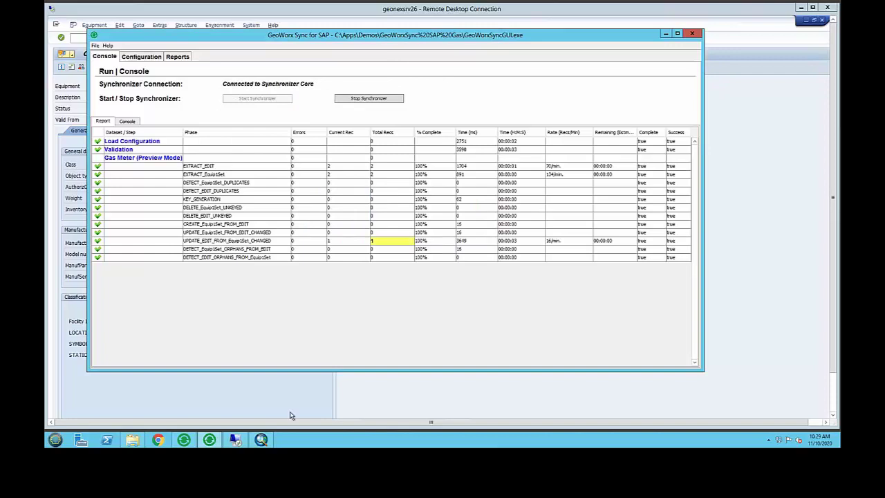
Step: Check the P_Meter and Meter Setting records in ArcMap, then return to GeoWorx Sync to view the run results
click(262, 440)
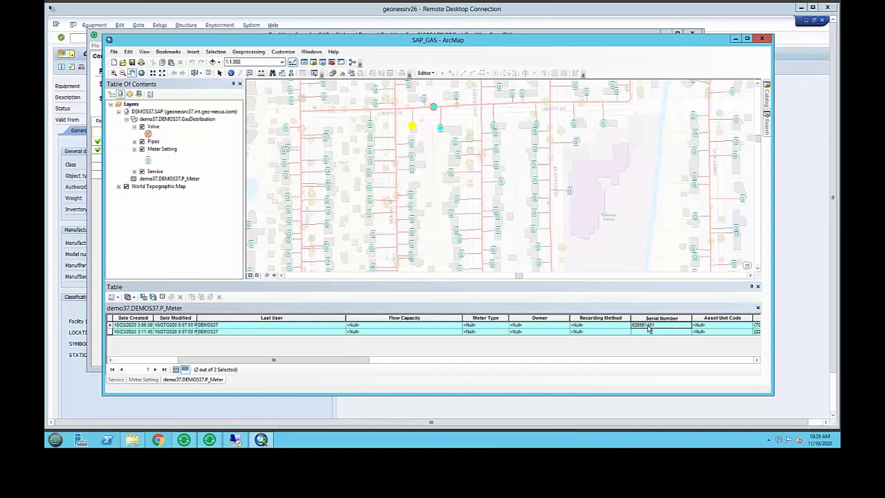
click(143, 380)
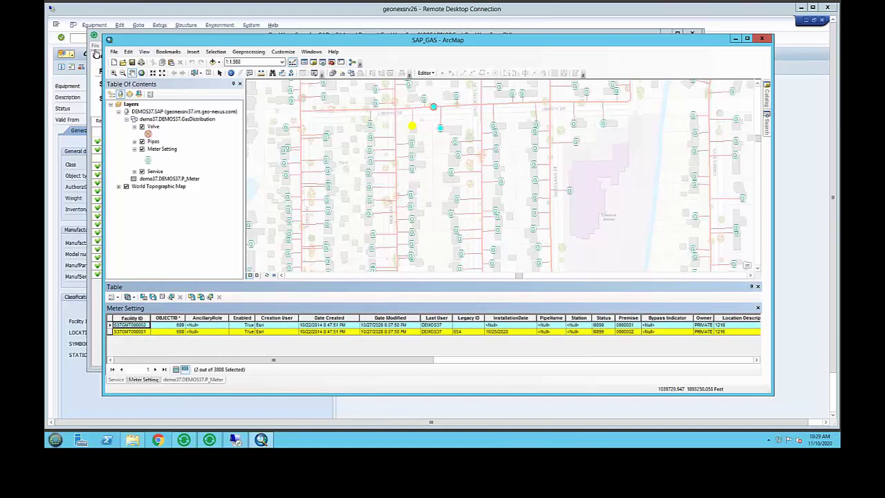
click(94, 35)
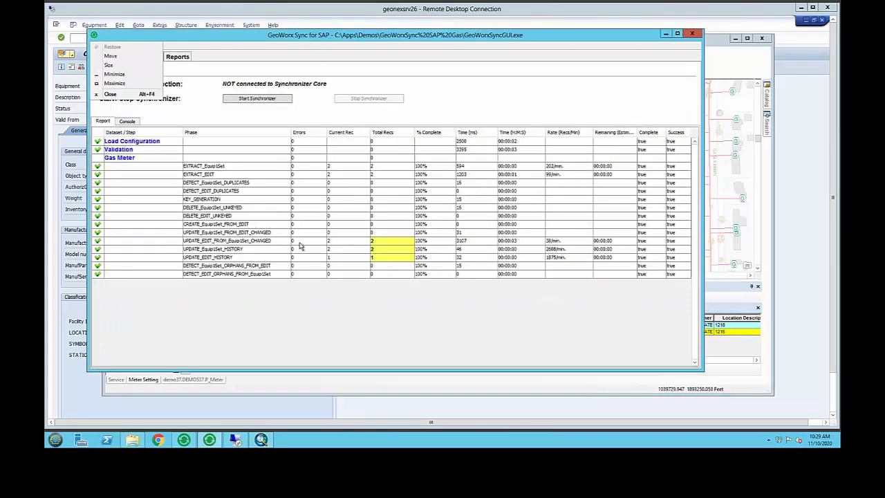
click(231, 40)
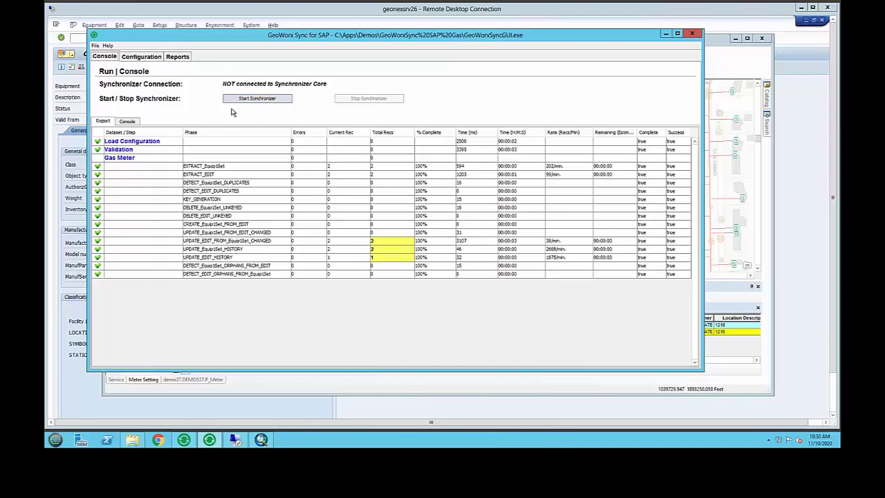
Step: Refresh the reports list, open the newest sync report and examine its Final Status Report and Updates sections
click(178, 57)
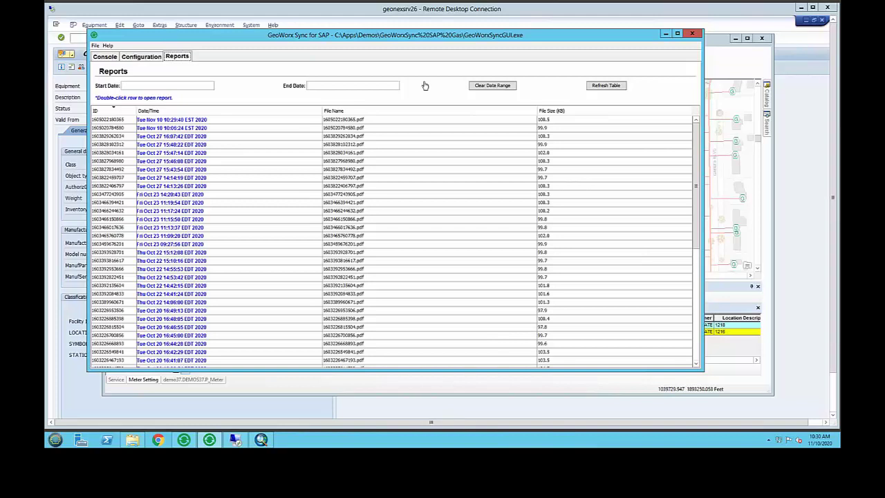
click(619, 87)
double_click(194, 121)
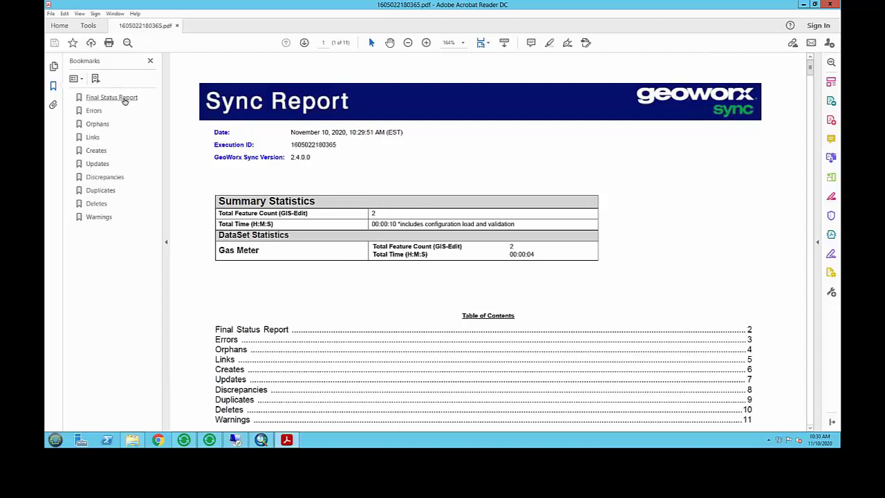
click(125, 101)
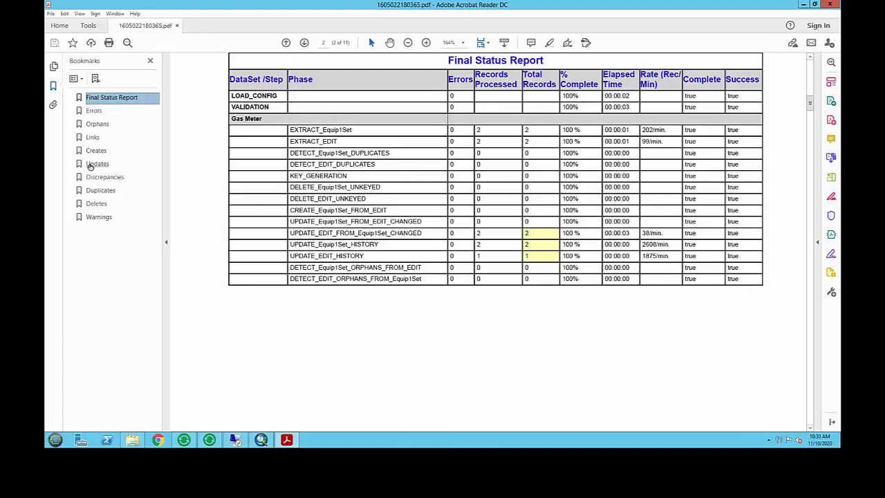
click(97, 164)
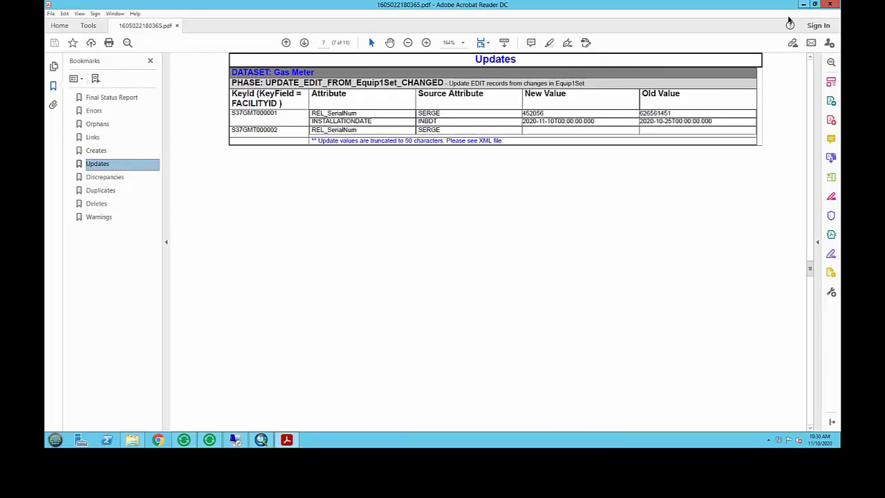
click(803, 7)
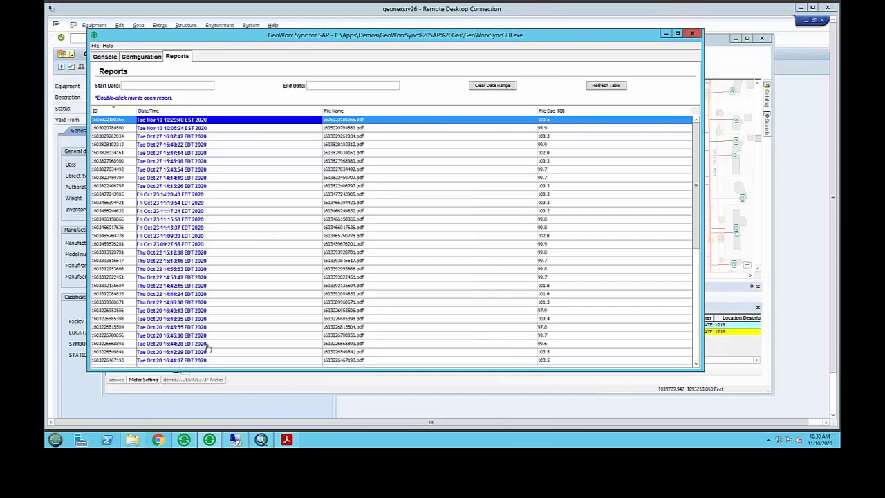
Step: Switch to ArcMap and start an edit session from the Service layer to check the Meter Setting installation date
click(263, 437)
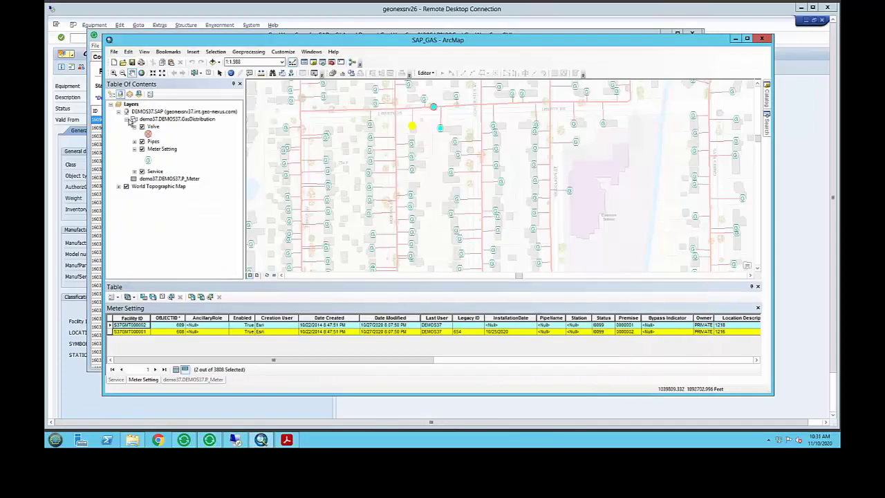
right_click(159, 172)
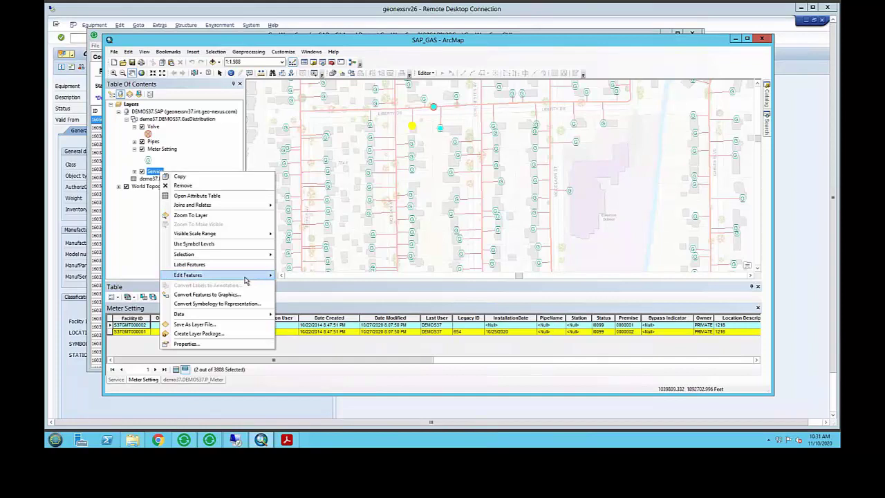
mouse_move(263, 276)
click(292, 276)
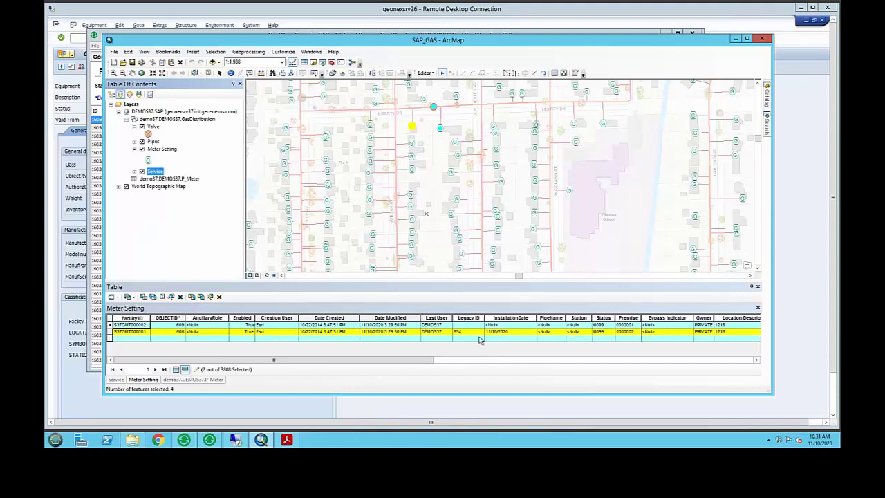
Step: Check the first P_Meter record's Serial Number and stop the edit session
click(168, 381)
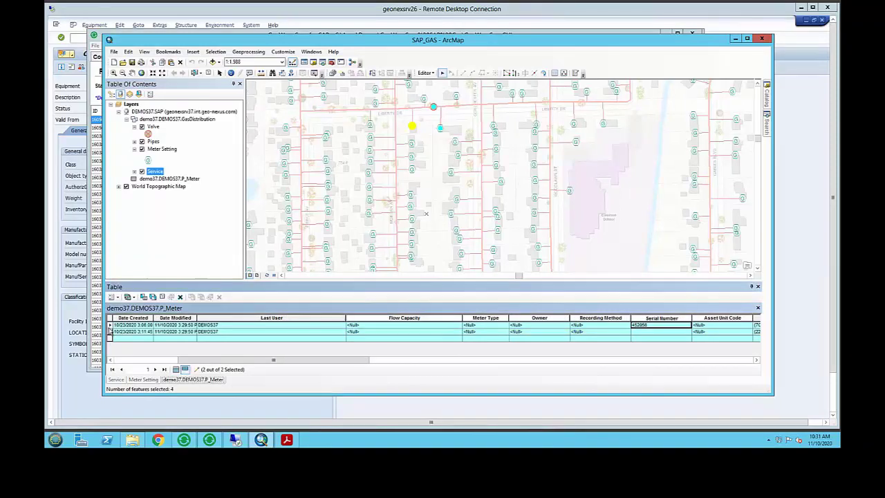
click(109, 325)
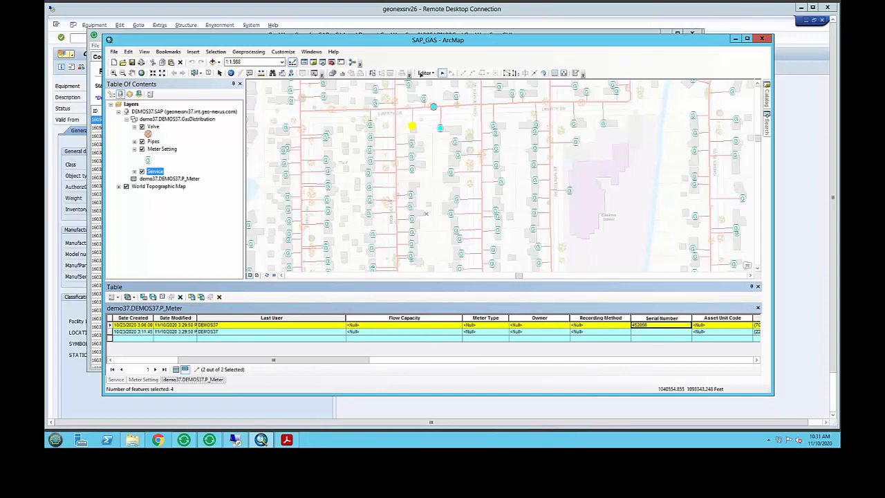
click(425, 73)
click(423, 93)
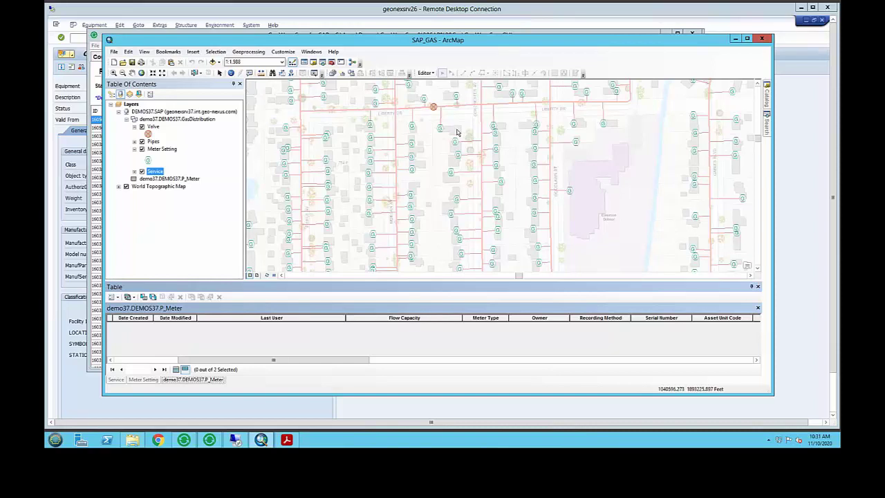
Step: Switch back to GeoWorx Sync and show the Gas Meter dataset configuration
click(209, 440)
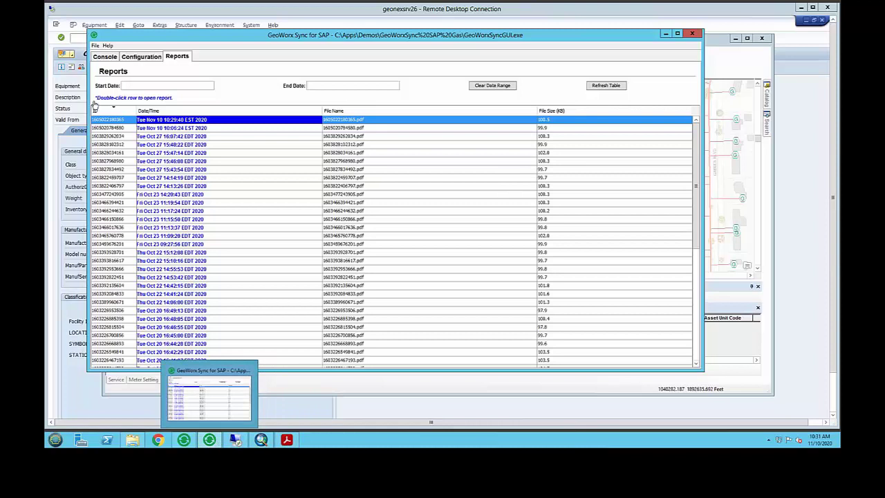
click(152, 56)
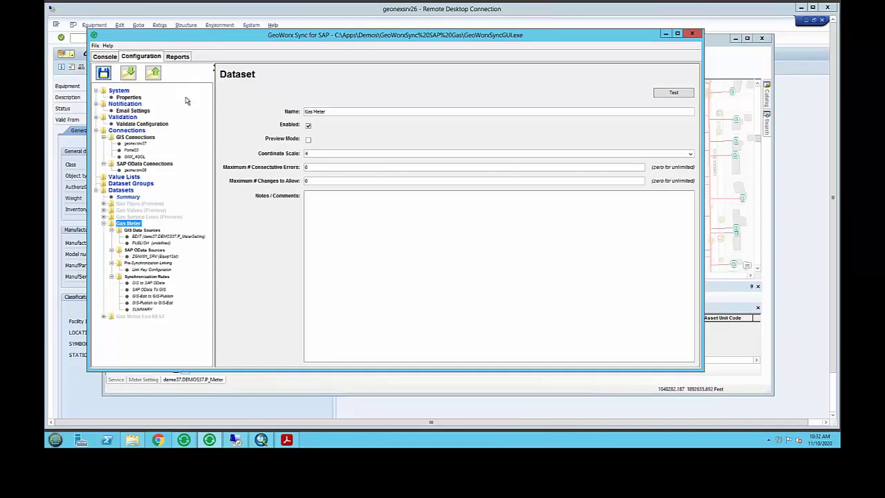
drag(237, 40, 243, 40)
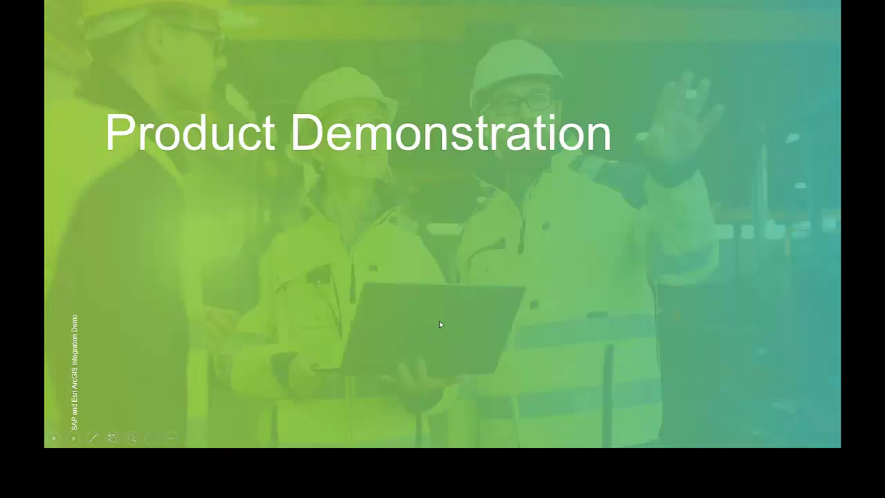
key(Right)
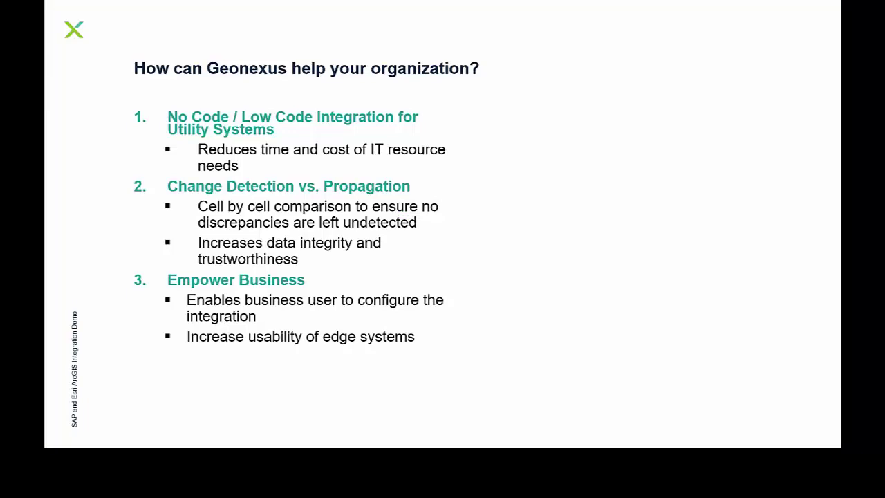